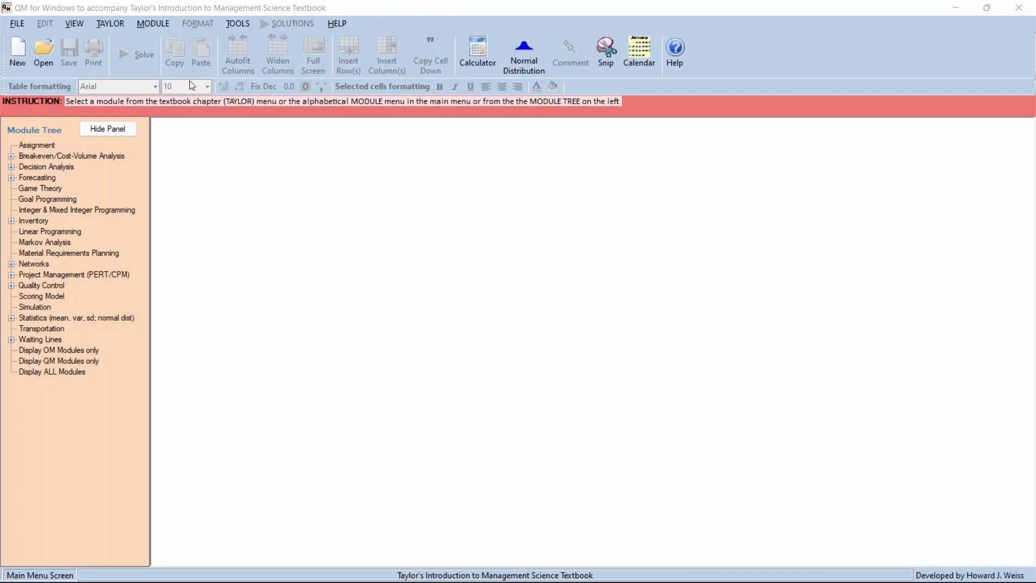
Start a new problem in the Assignment module
{"action": "left_click", "coordinate": [149, 22]}
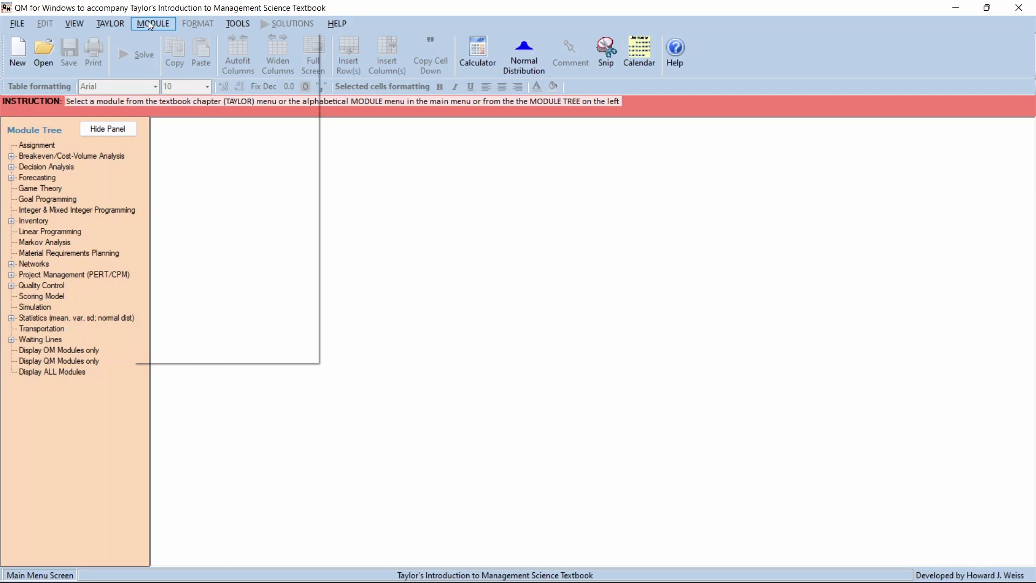
{"action": "left_click", "coordinate": [155, 38]}
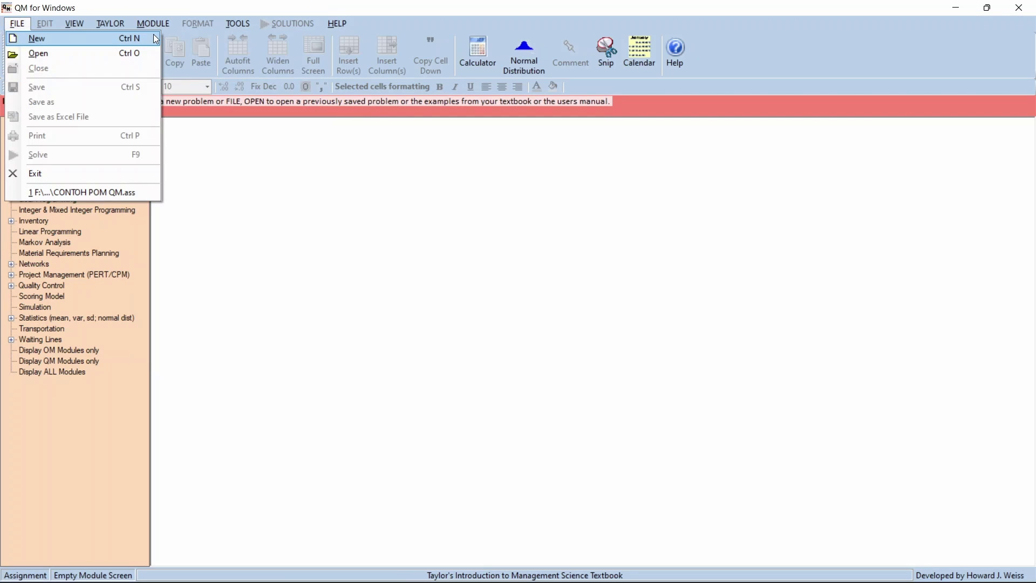
{"action": "left_click", "coordinate": [81, 38]}
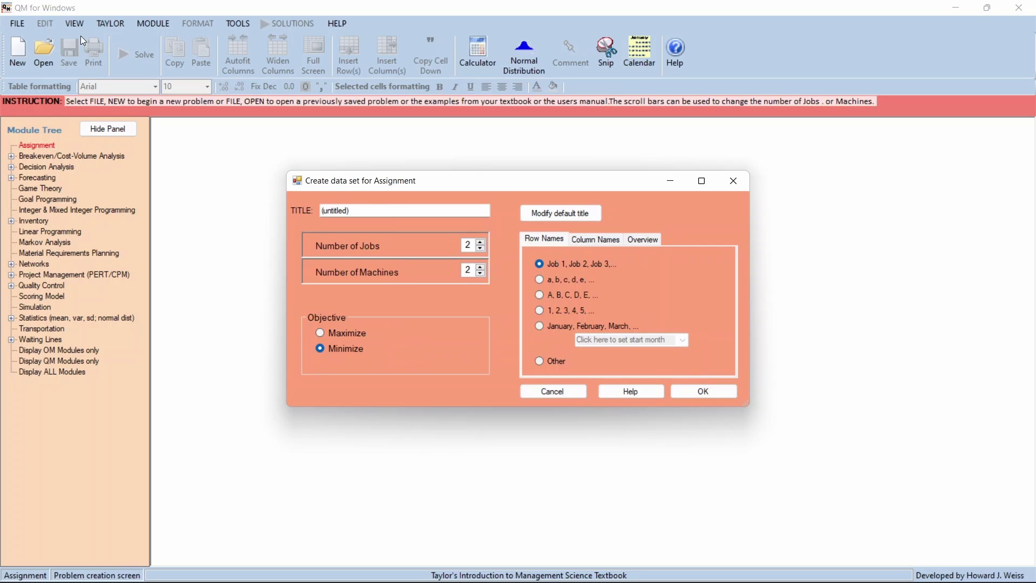
Create the assignment data set titled PT. Makmur Sejahtera with 4 jobs and 4 machines
{"action": "left_click_drag", "start_coordinate": [363, 210], "coordinate": [276, 210]}
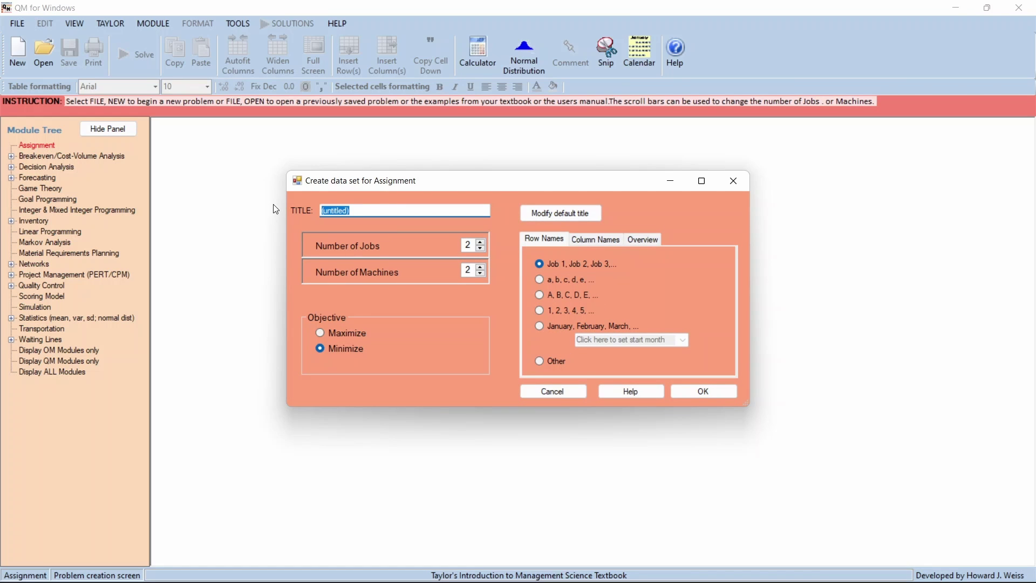
{"action": "type", "text": "PT. Makmur Sejahtera"}
{"action": "left_click", "coordinate": [480, 242]}
{"action": "left_click", "coordinate": [481, 243]}
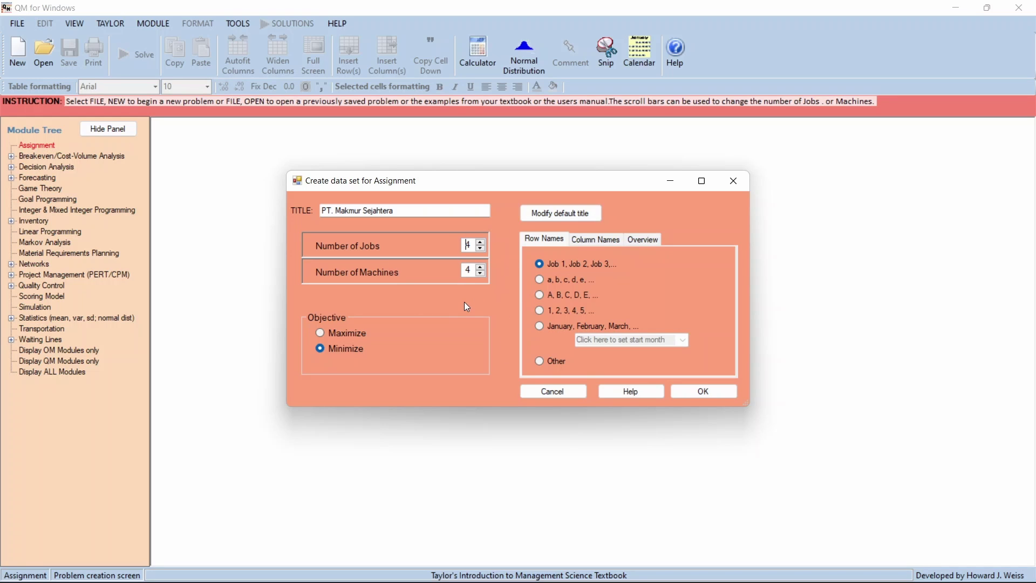
{"action": "left_click", "coordinate": [711, 397]}
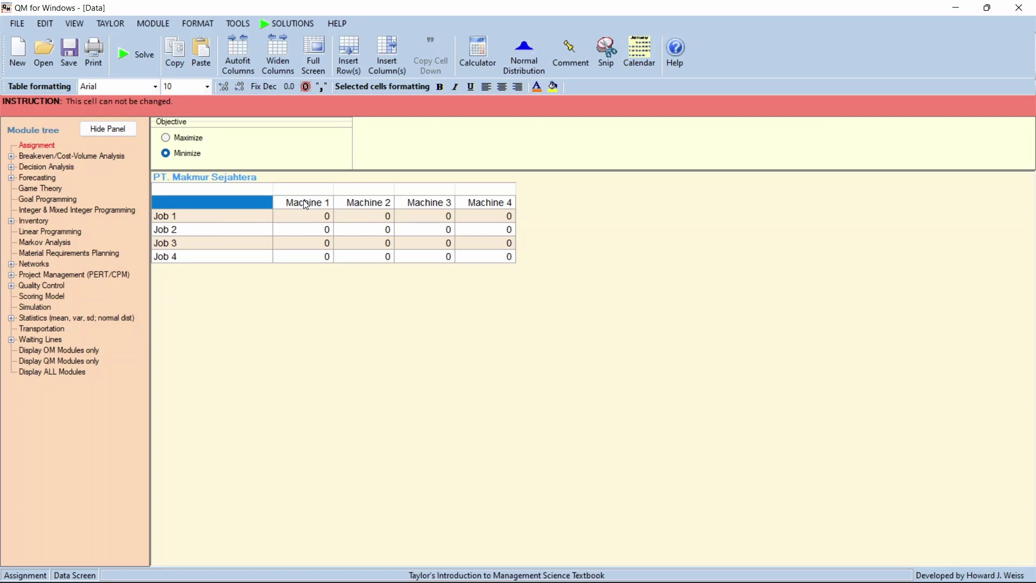
Append a slash and the assigned worker's name to the Job 1 and Job 2 row labels
{"action": "left_click", "coordinate": [221, 215]}
{"action": "key", "text": "ctrl+a"}
{"action": "left_click", "coordinate": [221, 217]}
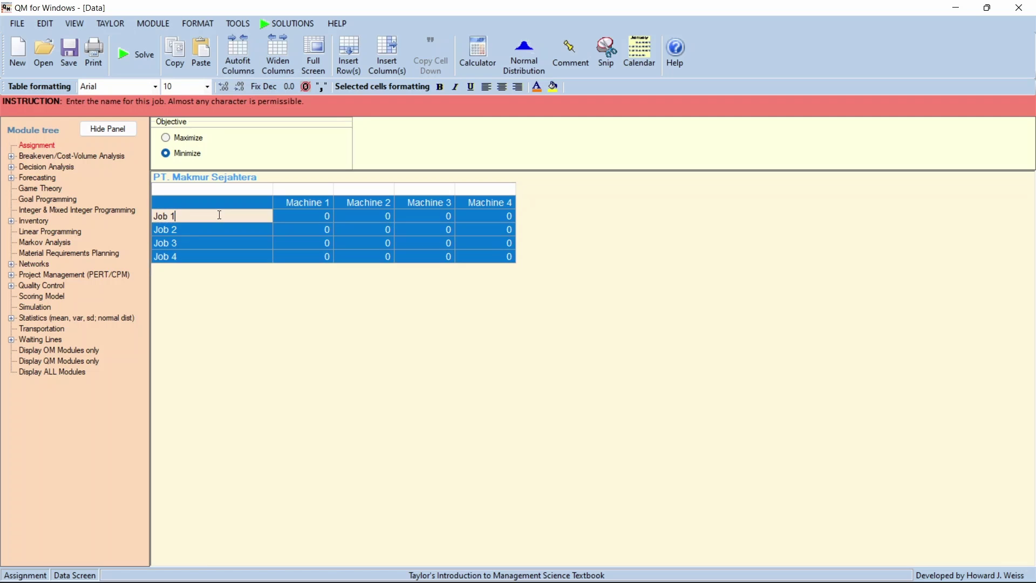
{"action": "type", "text": "/Agus M"}
{"action": "key", "text": "Return"}
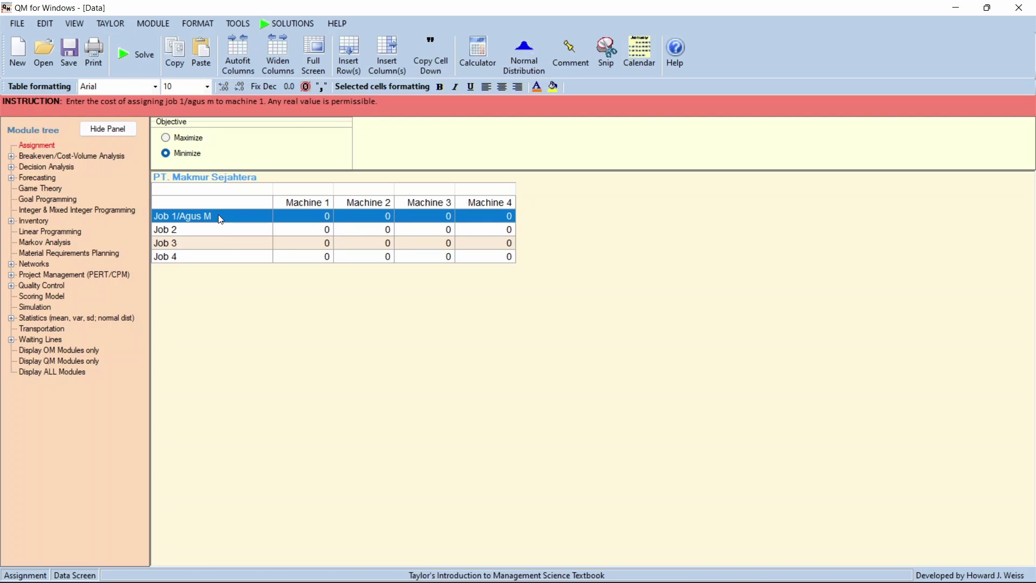
{"action": "left_click", "coordinate": [238, 230]}
{"action": "double_click", "coordinate": [247, 227]}
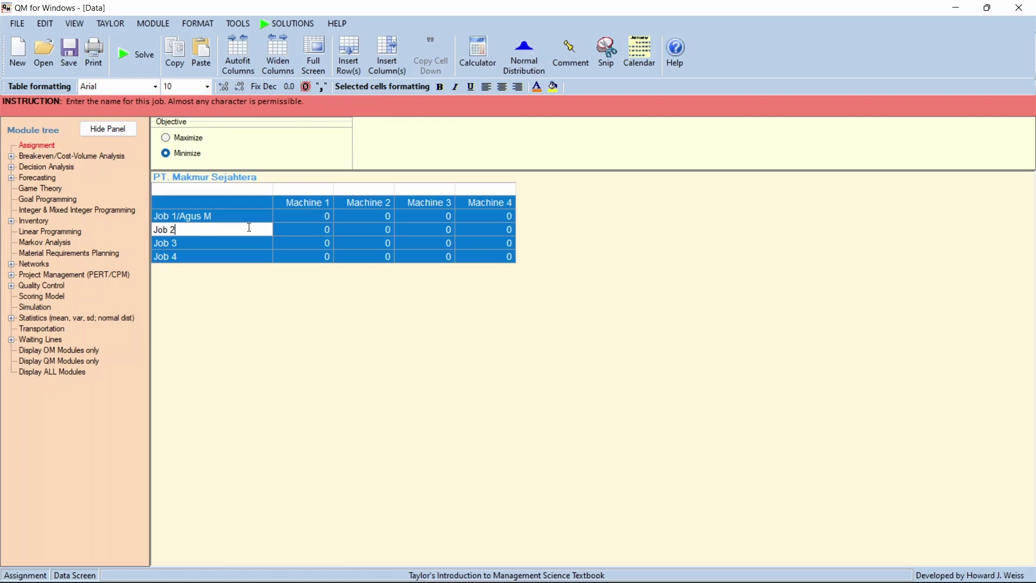
{"action": "type", "text": "/Aiman S"}
{"action": "key", "text": "Return"}
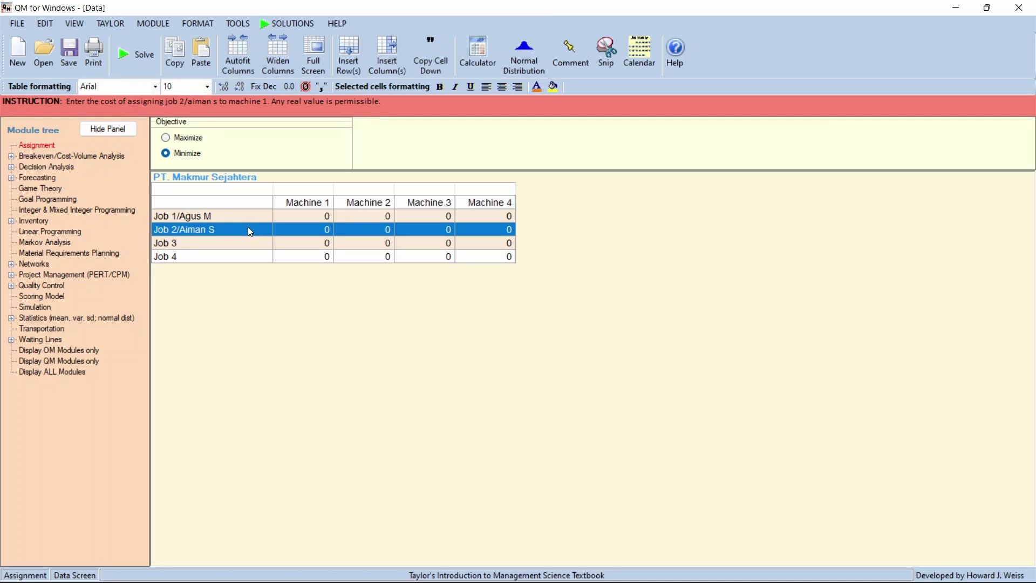
Append a slash and the assigned worker's name to the Job 3 and Job 4 row labels
{"action": "double_click", "coordinate": [254, 244]}
{"action": "double_click", "coordinate": [254, 244]}
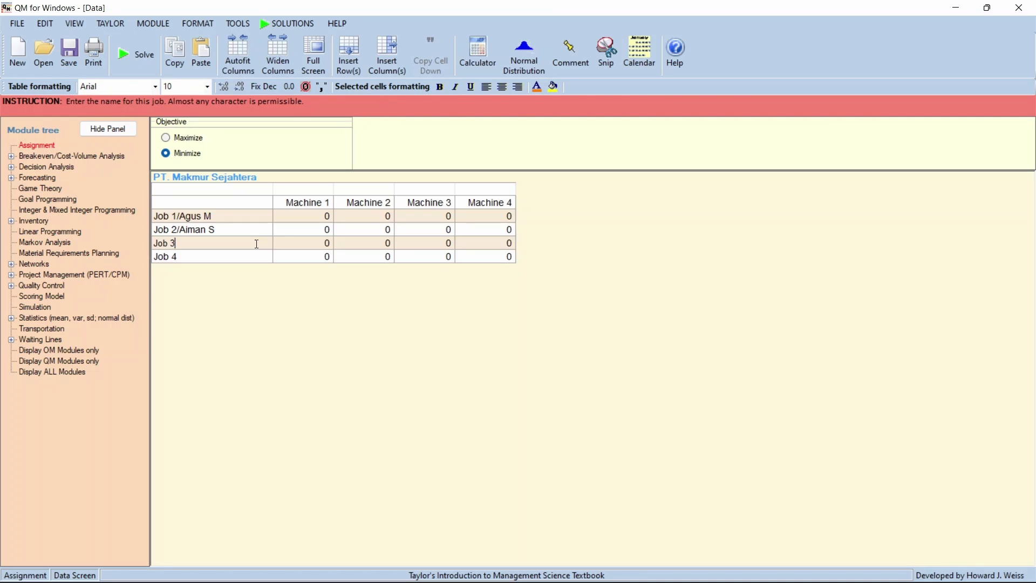
{"action": "type", "text": "/W"}
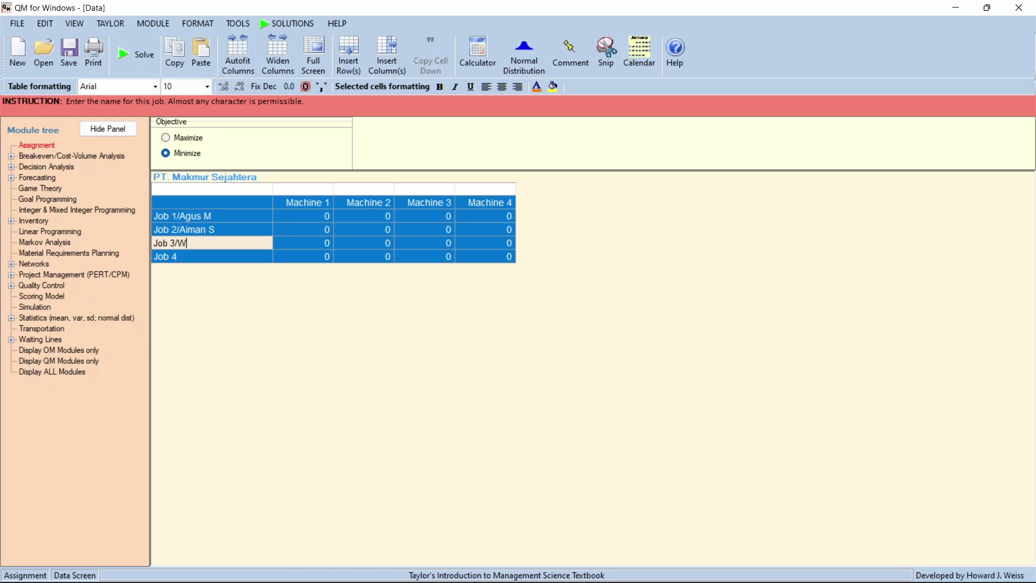
{"action": "type", "text": "ahyu T"}
{"action": "key", "text": "Return"}
{"action": "double_click", "coordinate": [256, 255]}
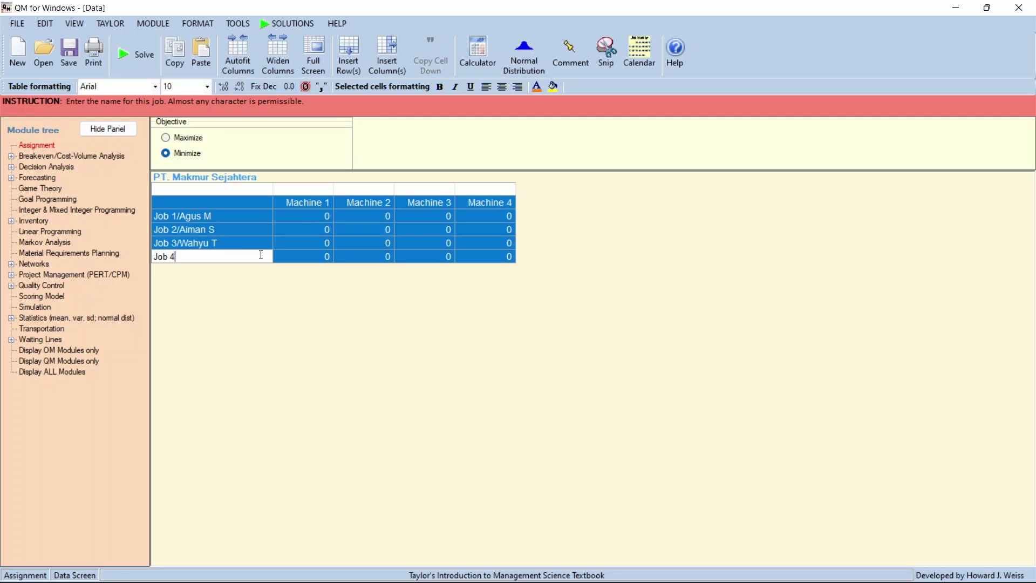
{"action": "type", "text": "/Taufiq R"}
{"action": "key", "text": "Tab"}
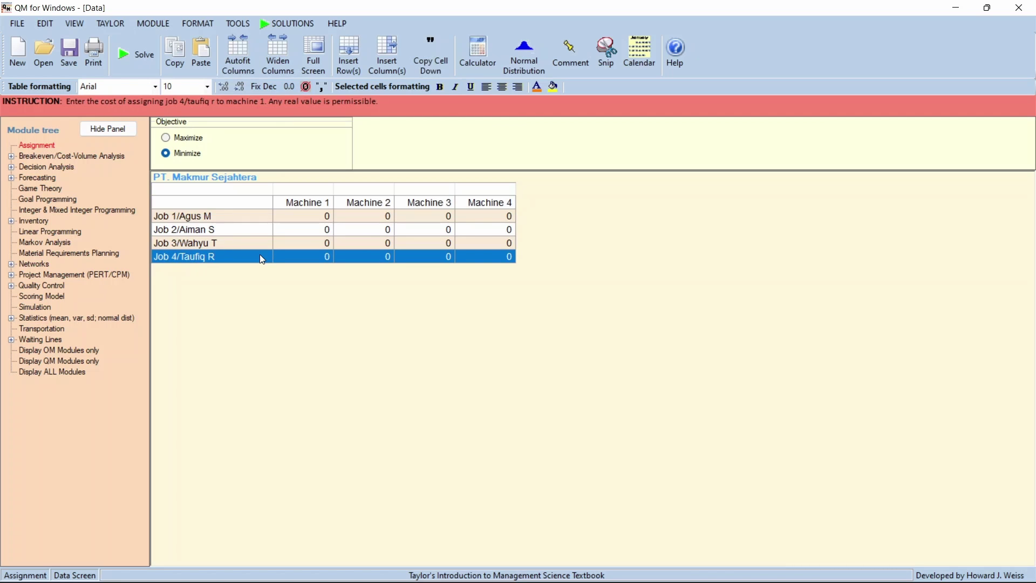
Rename the Machine 1 and Machine 2 column headings as Rute 1 and Rute 2
{"action": "left_click", "coordinate": [310, 203]}
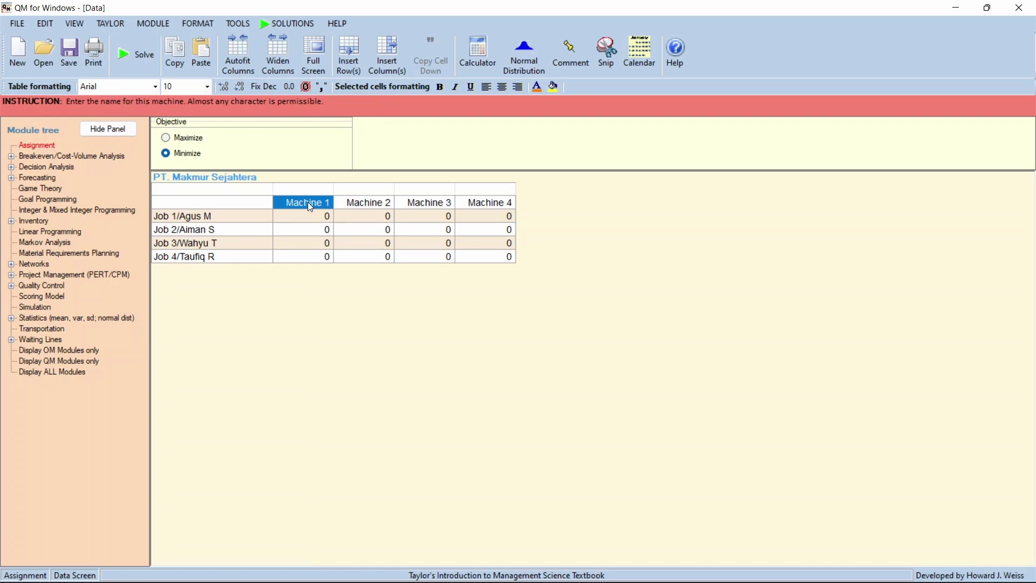
{"action": "key", "text": "ctrl+a"}
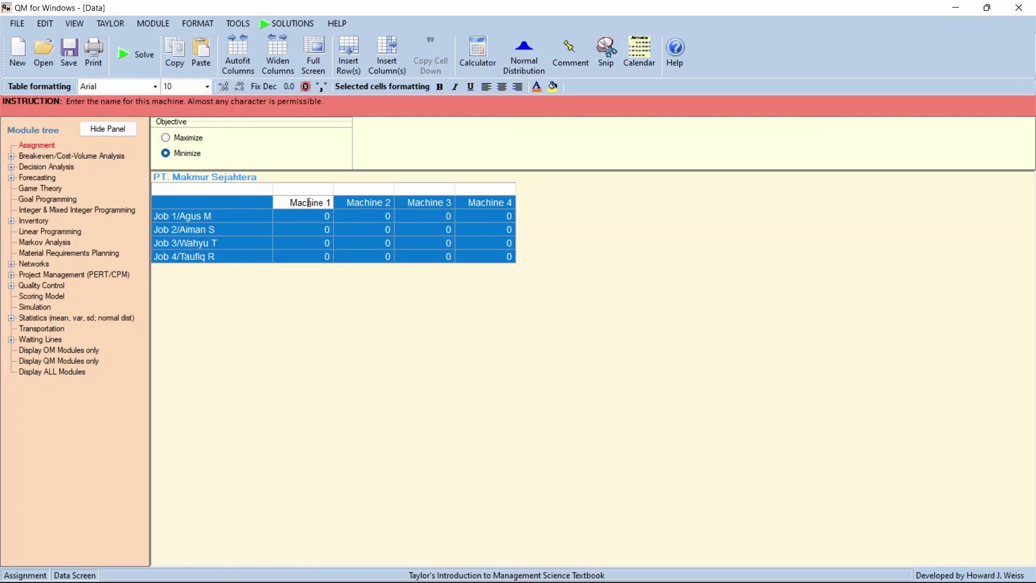
{"action": "double_click", "coordinate": [309, 203]}
{"action": "type", "text": "Rute 1"}
{"action": "left_click", "coordinate": [352, 202]}
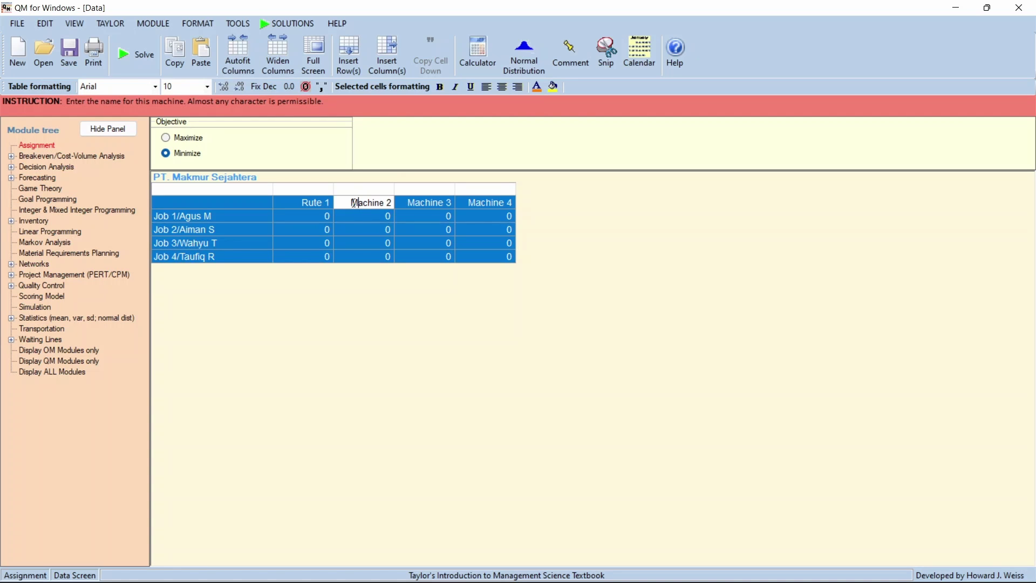
{"action": "key", "text": "Tab"}
{"action": "key", "text": "Tab"}
{"action": "left_click", "coordinate": [354, 204]}
{"action": "double_click", "coordinate": [352, 203]}
{"action": "type", "text": "Rute 2"}
{"action": "key", "text": "Return"}
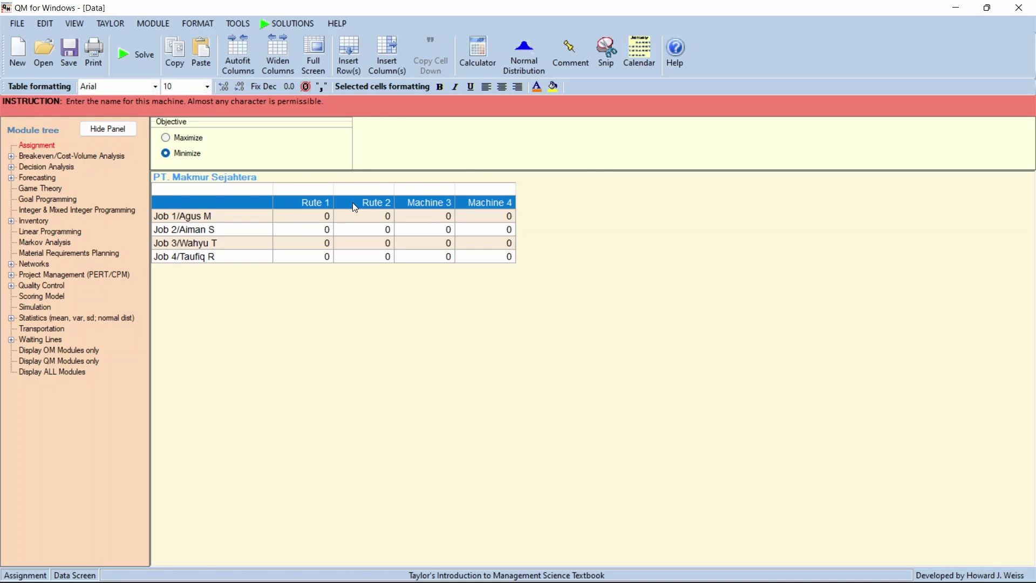
Rename the Machine 3 and Machine 4 column headings as Rute 3 and Rute 4
{"action": "left_click", "coordinate": [441, 201]}
{"action": "double_click", "coordinate": [442, 202]}
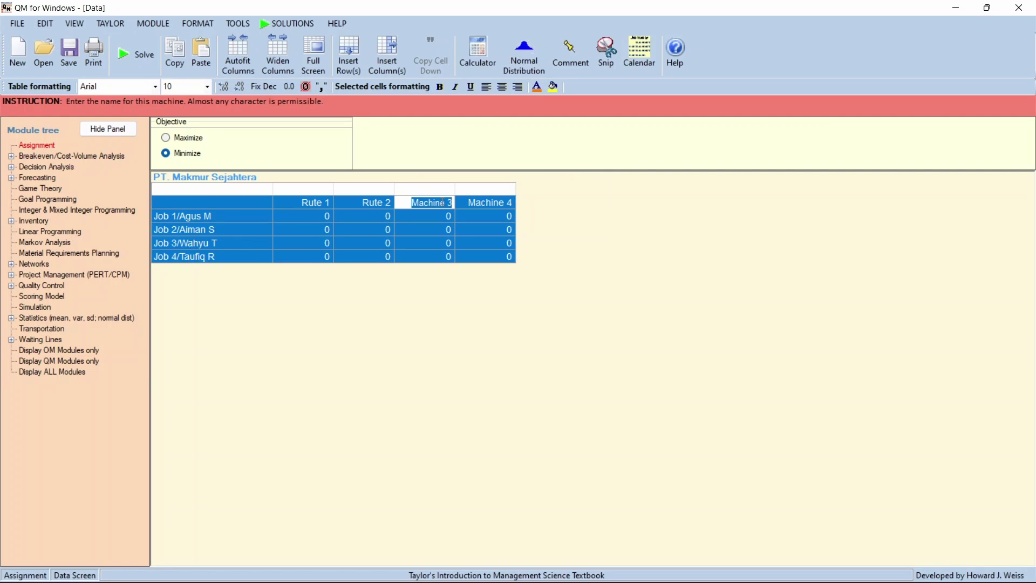
{"action": "type", "text": "Rute 3"}
{"action": "left_click", "coordinate": [496, 202]}
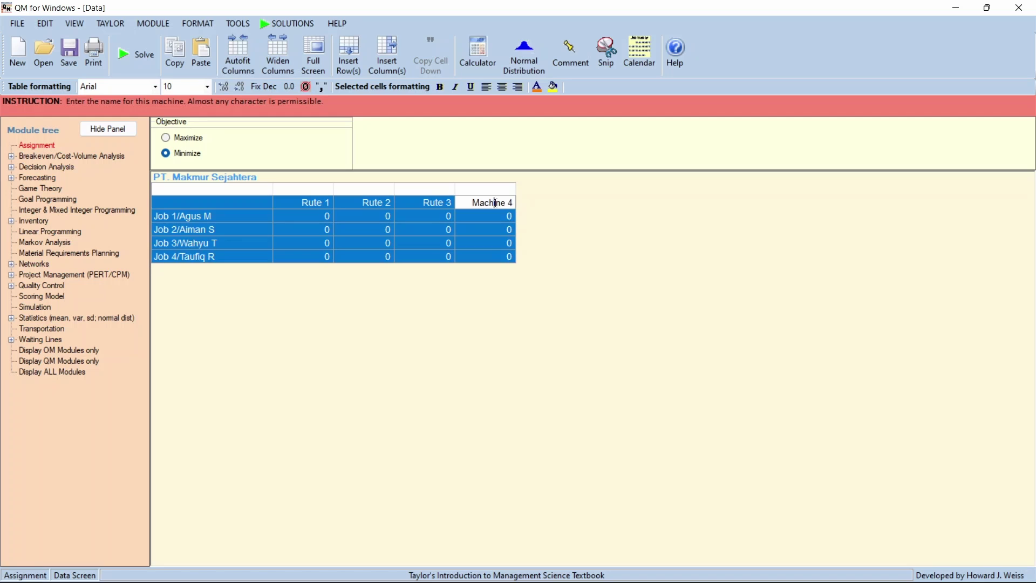
{"action": "double_click", "coordinate": [495, 203]}
{"action": "type", "text": "rute"}
{"action": "key", "text": "BackSpace"}
{"action": "key", "text": "BackSpace"}
{"action": "key", "text": "BackSpace"}
{"action": "key", "text": "BackSpace"}
{"action": "type", "text": "Rute 4"}
{"action": "key", "text": "Return"}
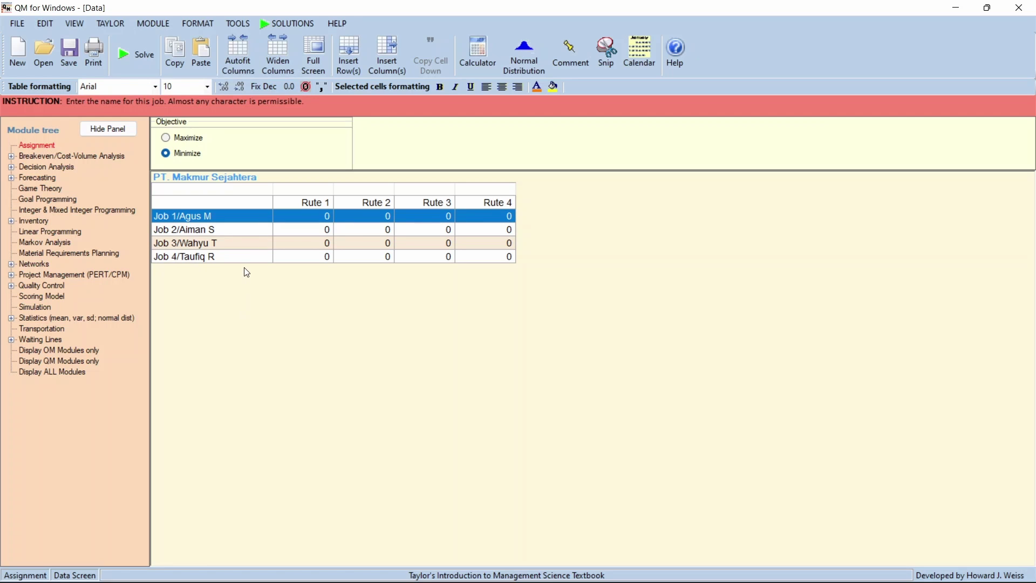
Enter the Job 1 values 10, 20, 15 and 30 for Rute 1 through Rute 4
{"action": "left_click", "coordinate": [305, 221]}
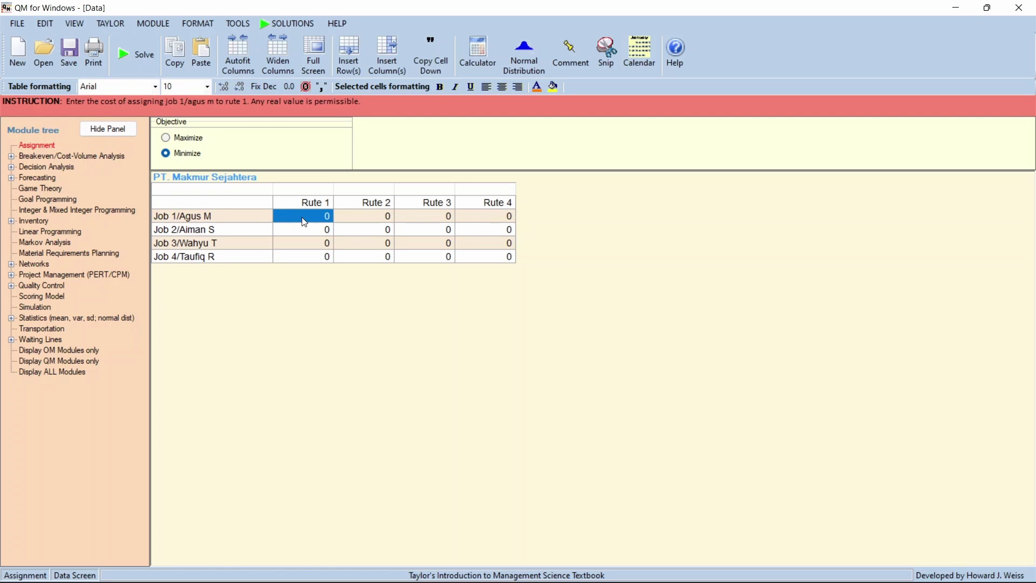
{"action": "type", "text": "10"}
{"action": "key", "text": "Return"}
{"action": "type", "text": "20"}
{"action": "key", "text": "Return"}
{"action": "type", "text": "15"}
{"action": "key", "text": "Return"}
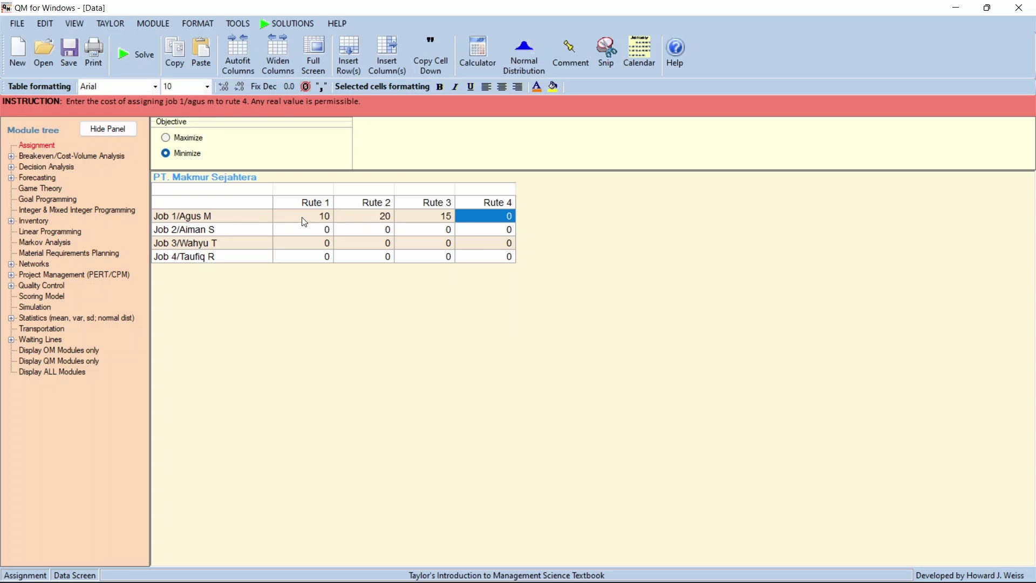
{"action": "type", "text": "30"}
{"action": "key", "text": "Return"}
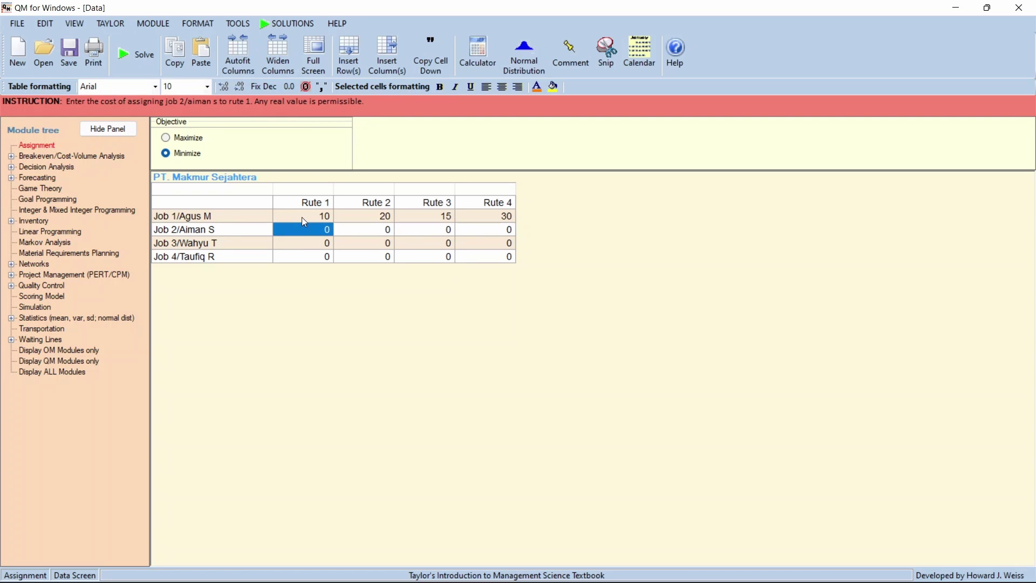
Enter the Job 2 values 30, 23, 45 and 20 for Rute 1 through Rute 4
{"action": "type", "text": "30"}
{"action": "key", "text": "Return"}
{"action": "type", "text": "23"}
{"action": "key", "text": "Return"}
{"action": "type", "text": "45"}
{"action": "key", "text": "Return"}
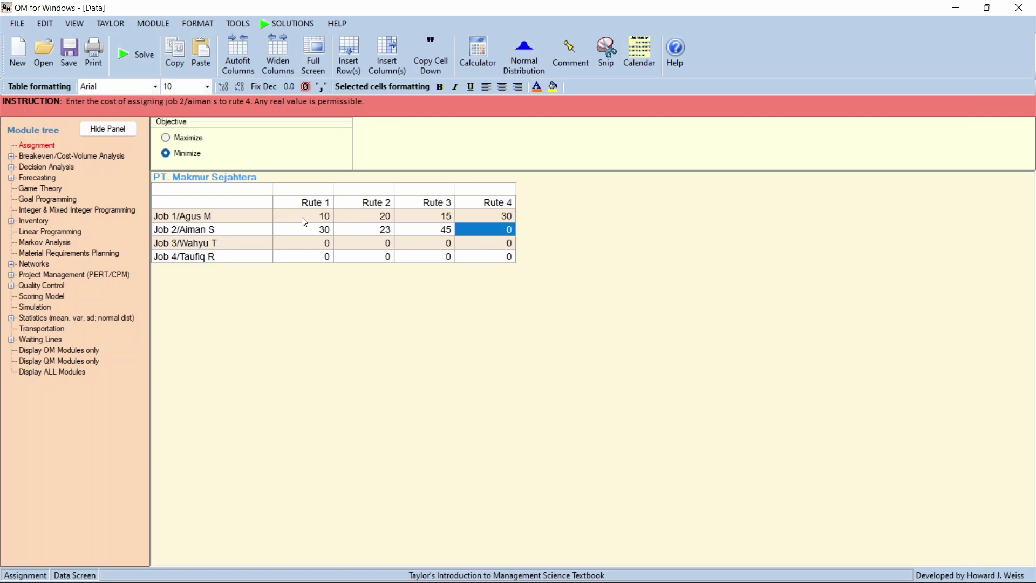
{"action": "type", "text": "20"}
{"action": "key", "text": "Return"}
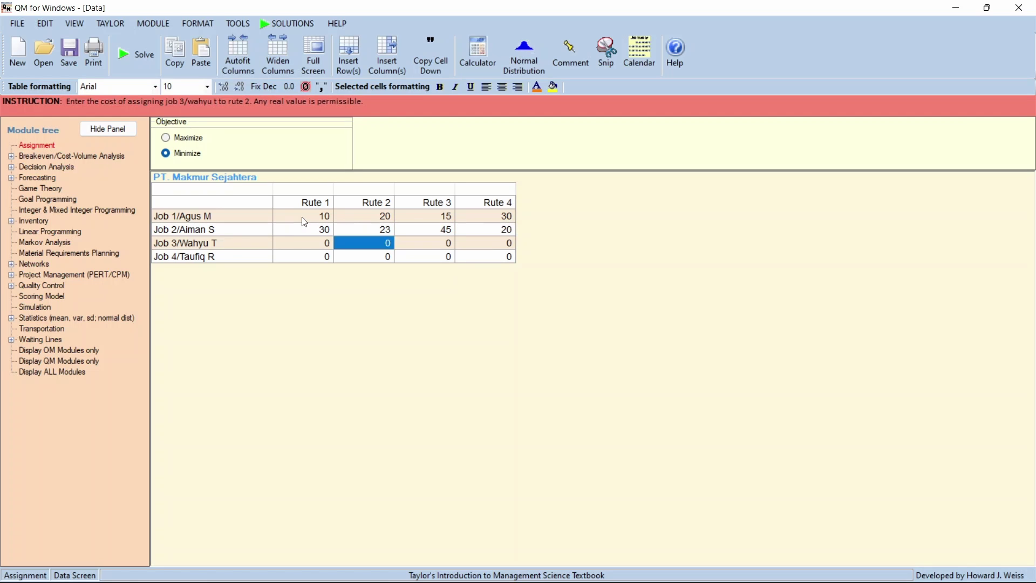
Enter the Job 3 values 27, 31, 10 and 40 for Rute 1 through Rute 4
{"action": "type", "text": "27"}
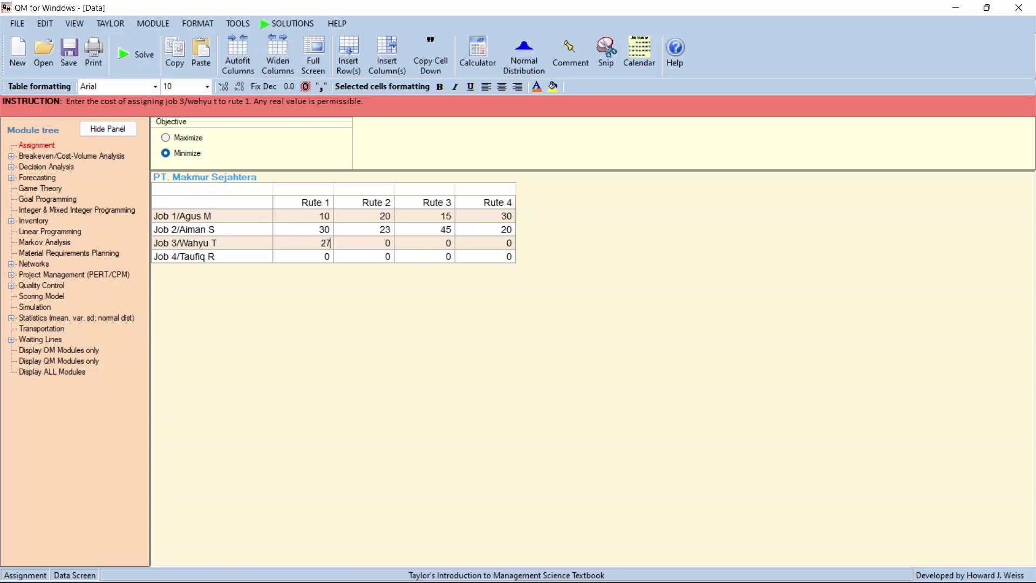
{"action": "key", "text": "Return"}
{"action": "type", "text": "31"}
{"action": "key", "text": "Return"}
{"action": "type", "text": "10"}
{"action": "key", "text": "Return"}
{"action": "type", "text": "40"}
{"action": "key", "text": "Return"}
Enter the Job 4 values 42, 10, 24 and 25 for Rute 1 through Rute 4
{"action": "key", "text": "Left"}
{"action": "key", "text": "Left"}
{"action": "key", "text": "Left"}
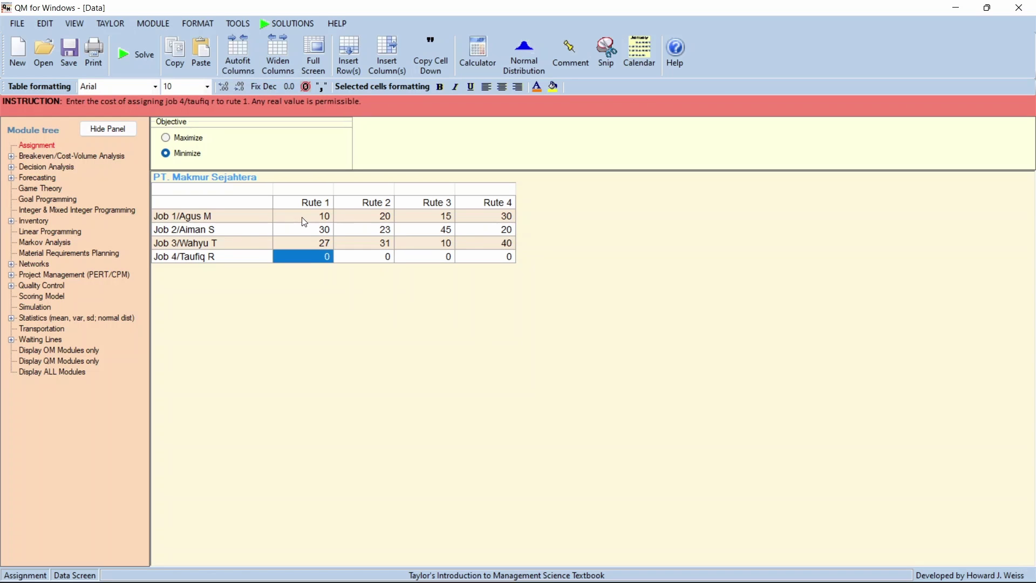
{"action": "type", "text": "42"}
{"action": "key", "text": "Return"}
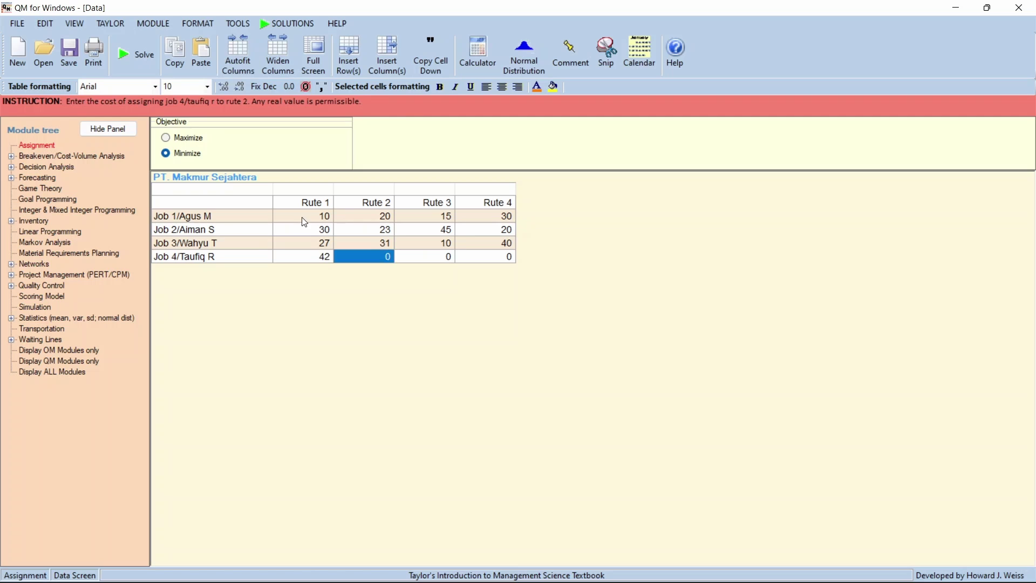
{"action": "type", "text": "10"}
{"action": "key", "text": "Return"}
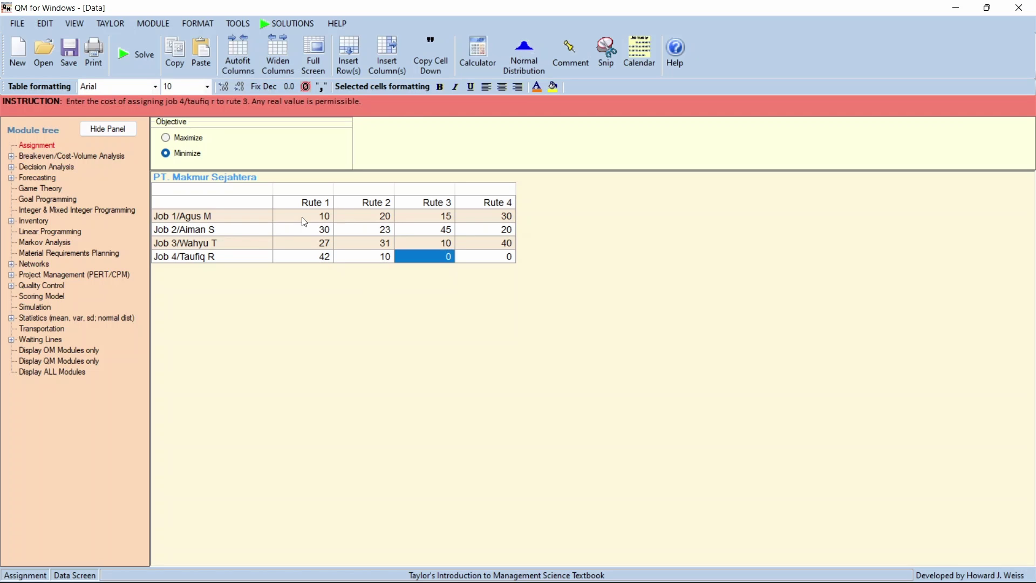
{"action": "type", "text": "24"}
{"action": "key", "text": "Return"}
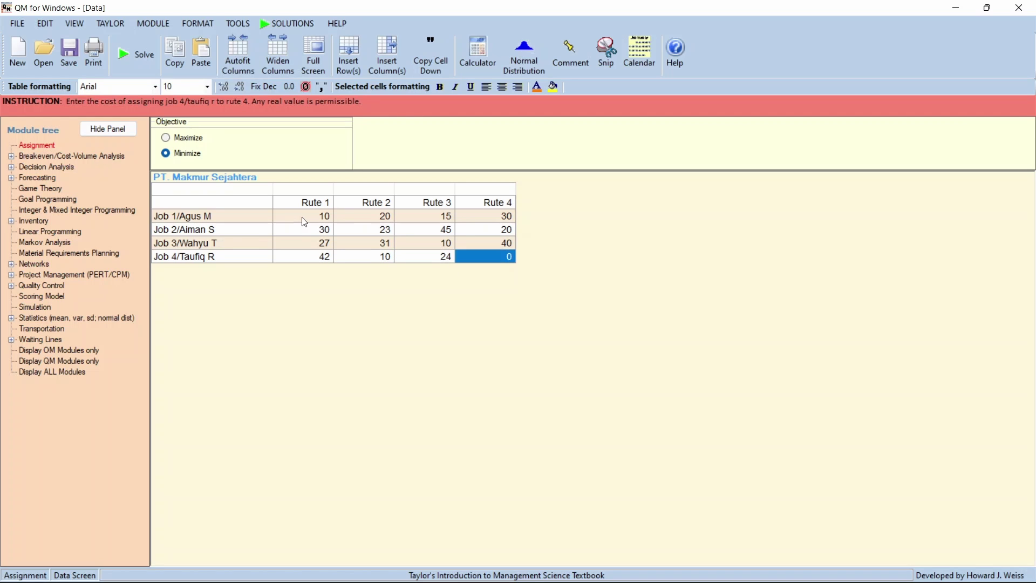
{"action": "type", "text": "25"}
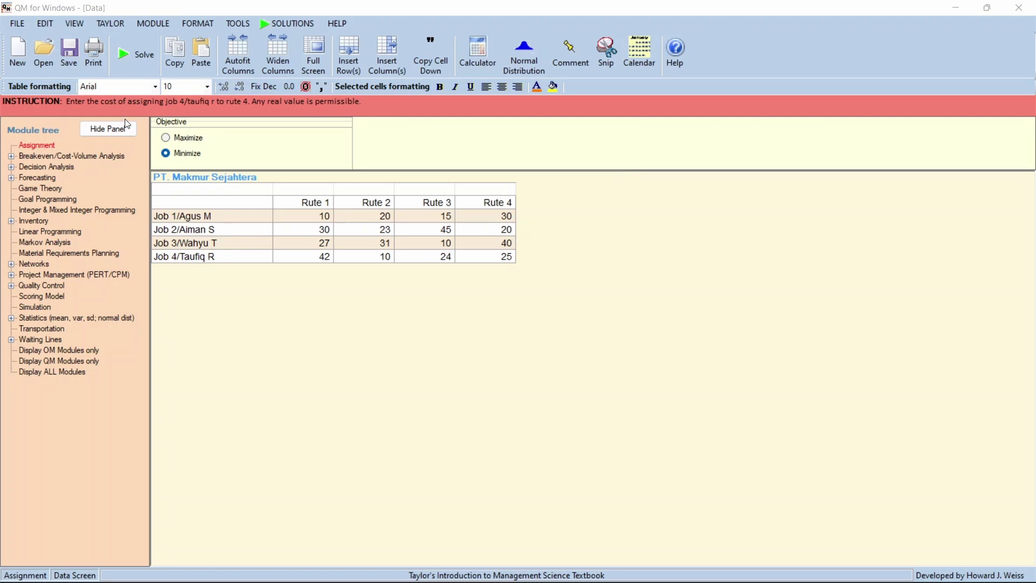
Set the objective to Maximize and solve the assignment problem
{"action": "left_click", "coordinate": [190, 142]}
{"action": "left_click", "coordinate": [295, 24]}
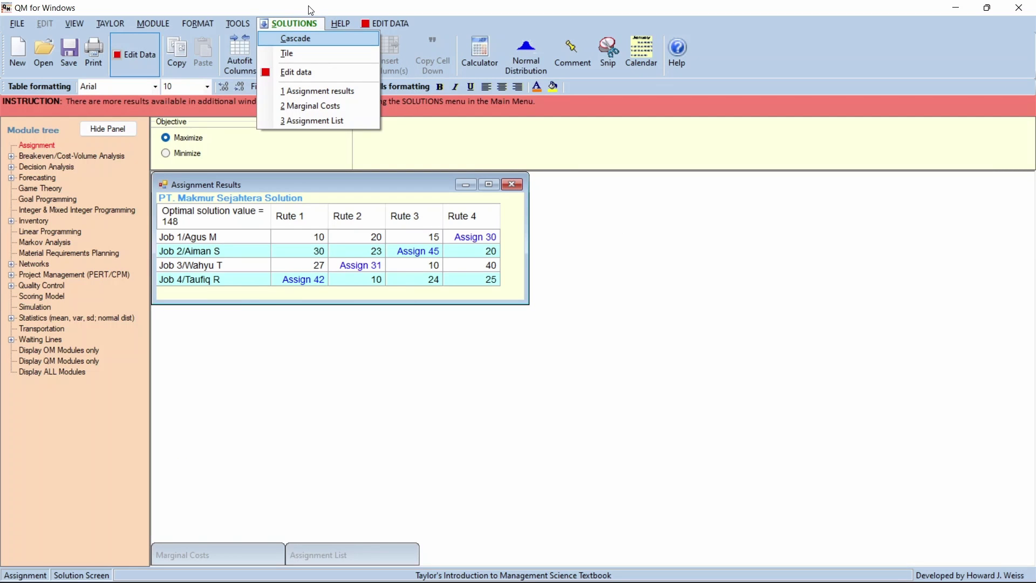
{"action": "left_click", "coordinate": [311, 10]}
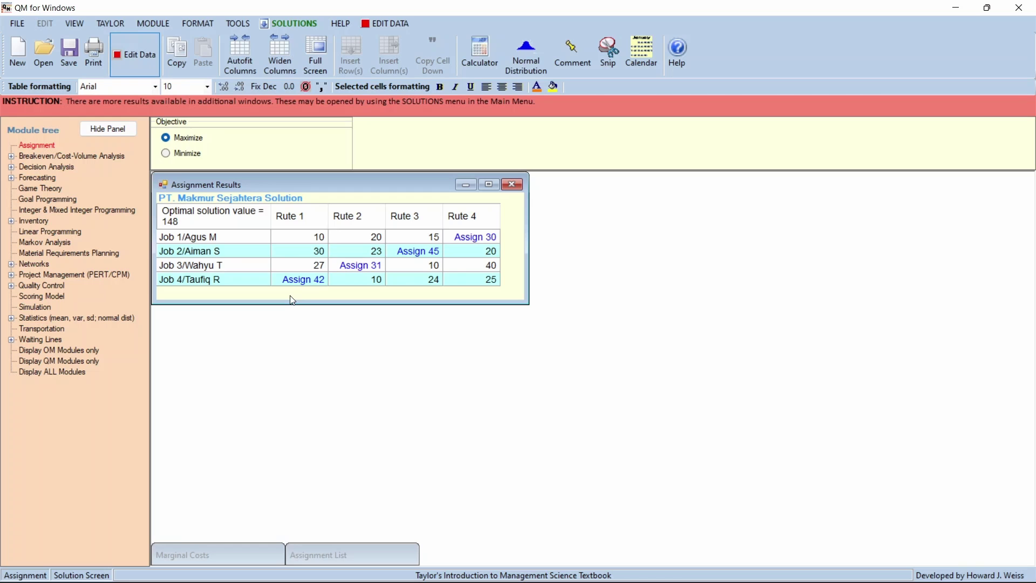
Open the Assignment List solution and shift its window slightly to view each job's assigned route and profit
{"action": "left_click", "coordinate": [297, 25]}
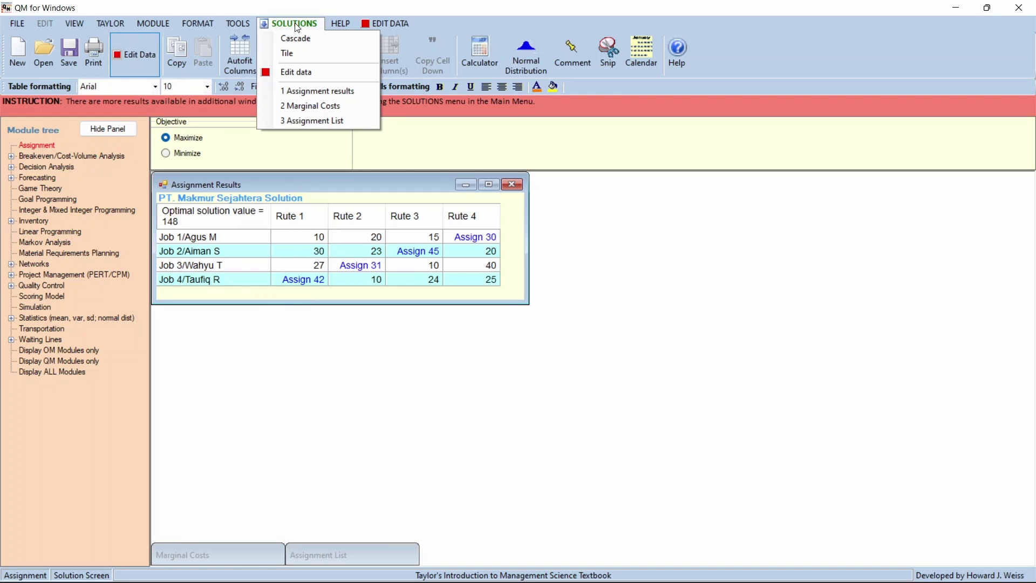
{"action": "left_click", "coordinate": [309, 122]}
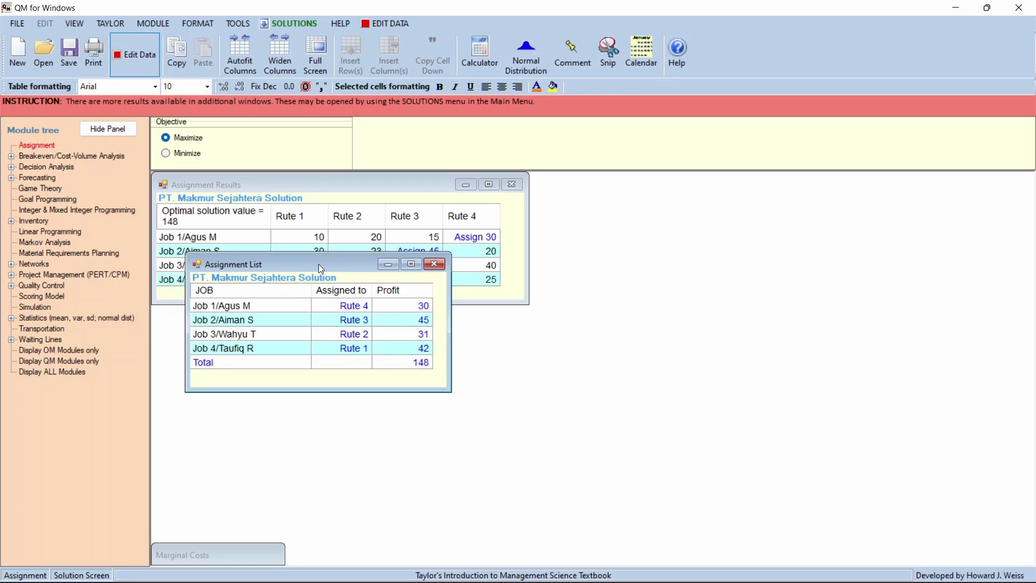
{"action": "left_click_drag", "start_coordinate": [319, 264], "coordinate": [307, 263]}
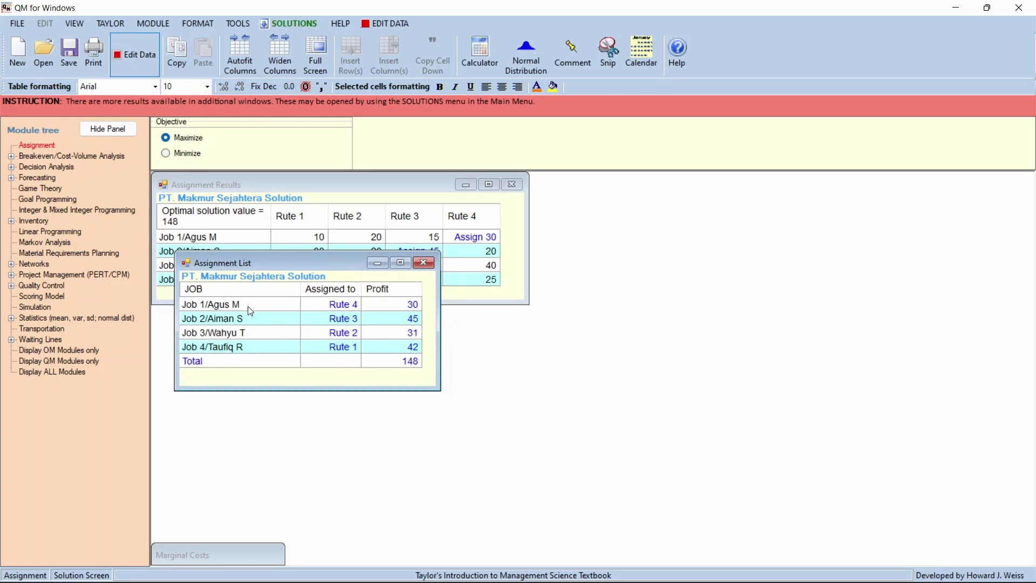